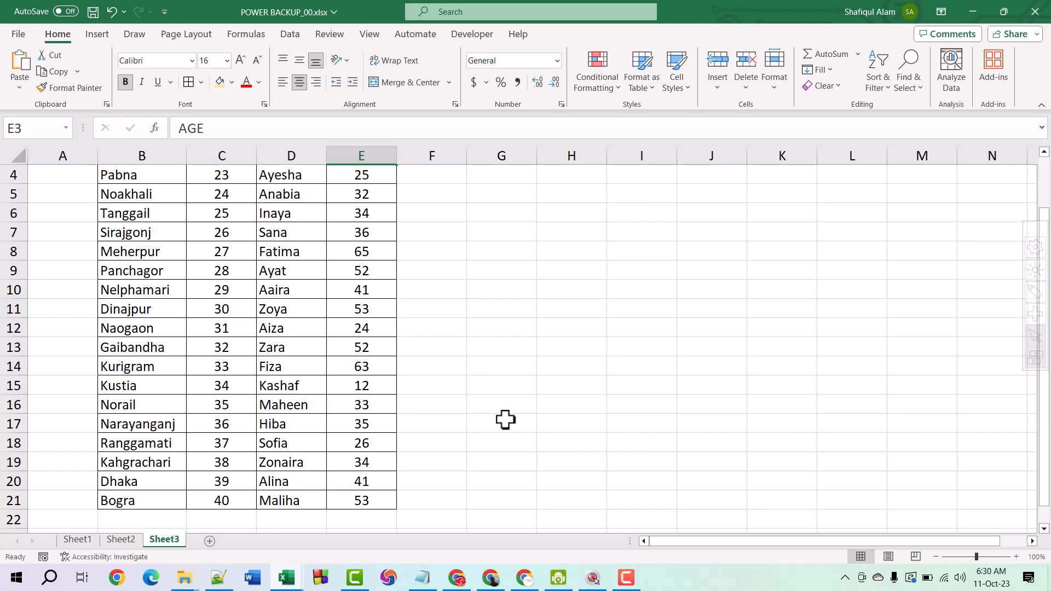
Step: Compare the column headers and their order in the data ranges on Sheet3, Sheet1 and Sheet2
scroll(418, 410, up, 1)
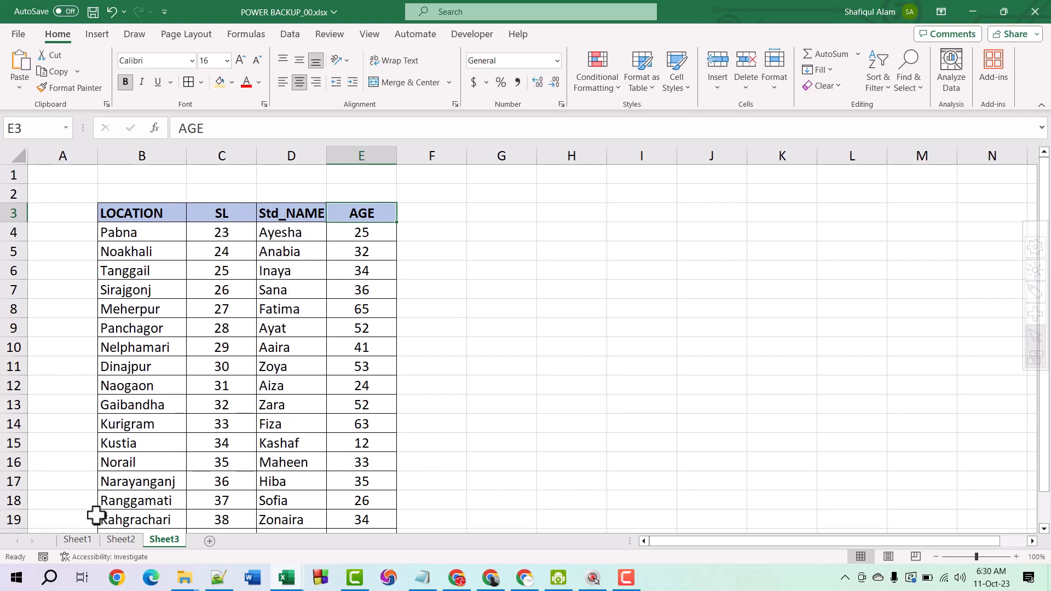
click(81, 540)
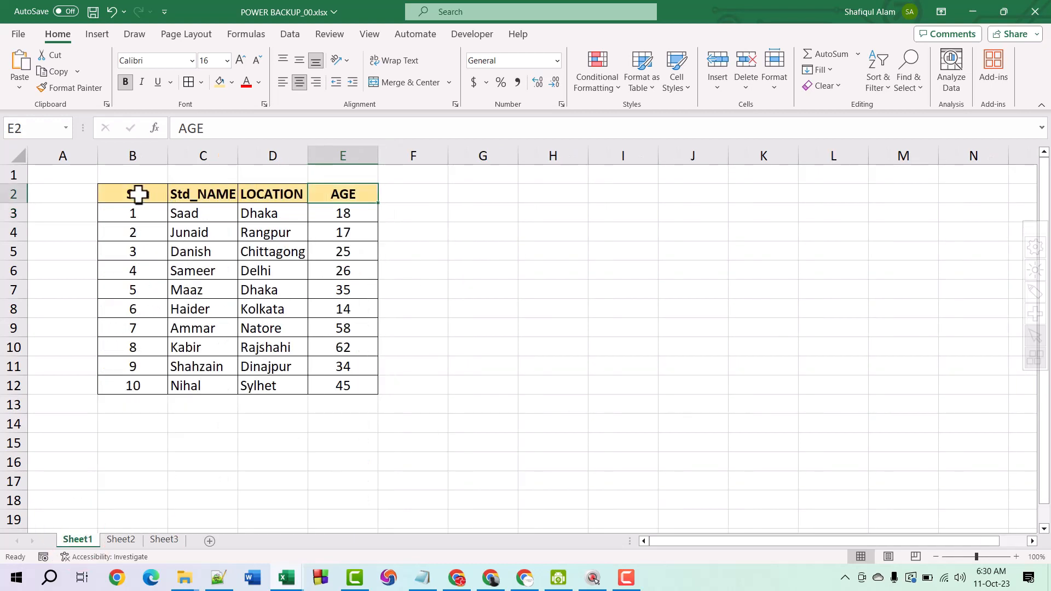
drag(138, 195, 343, 386)
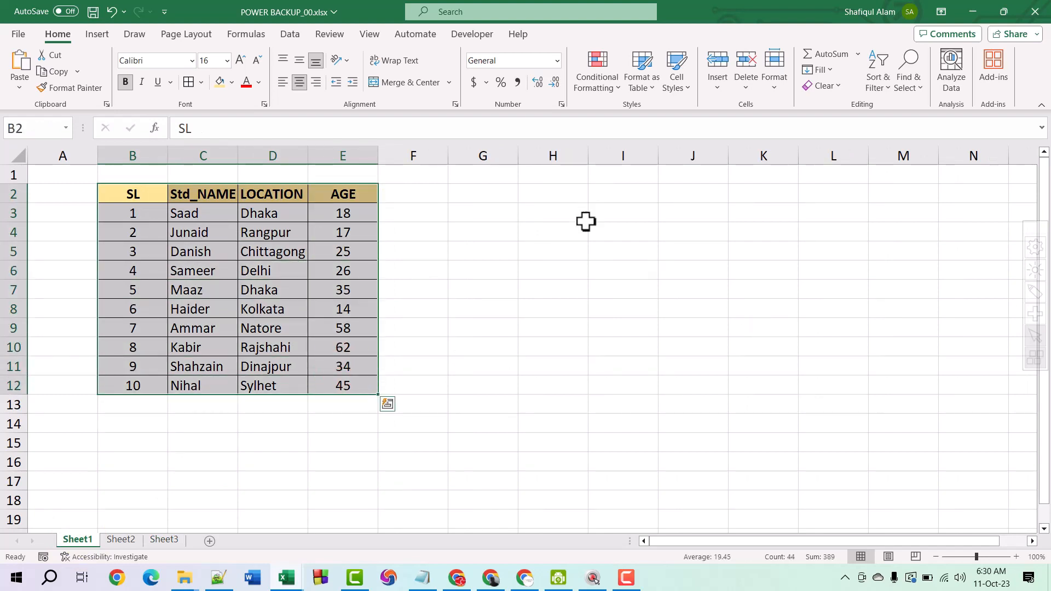
click(131, 541)
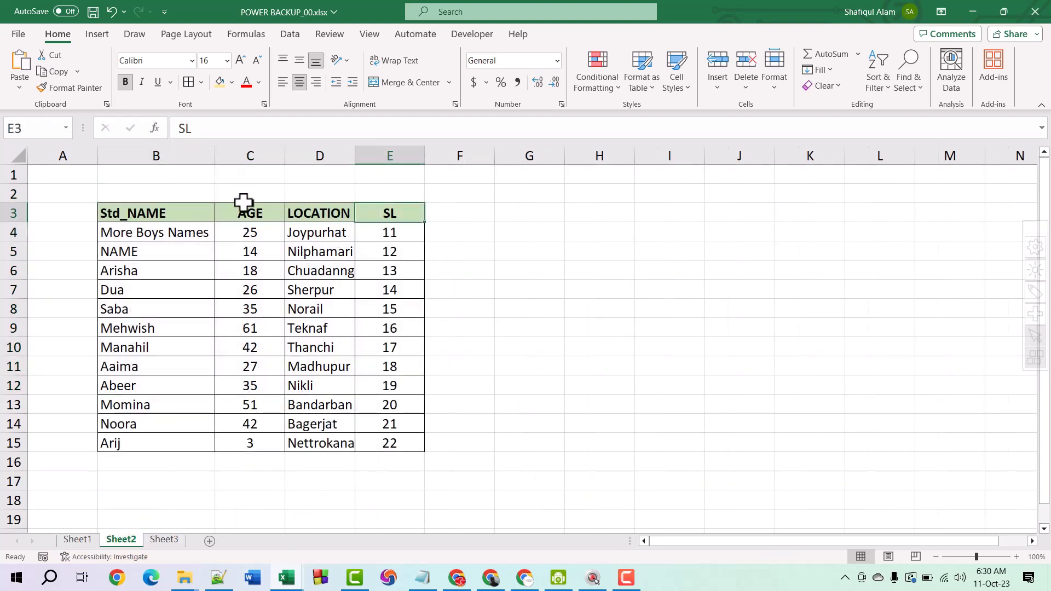
click(81, 539)
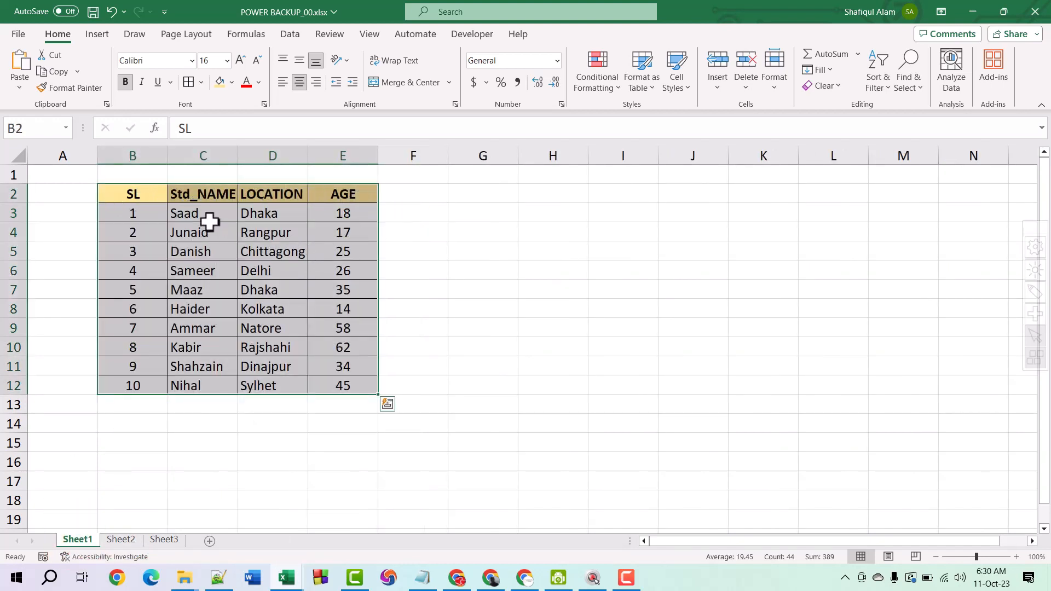
click(122, 540)
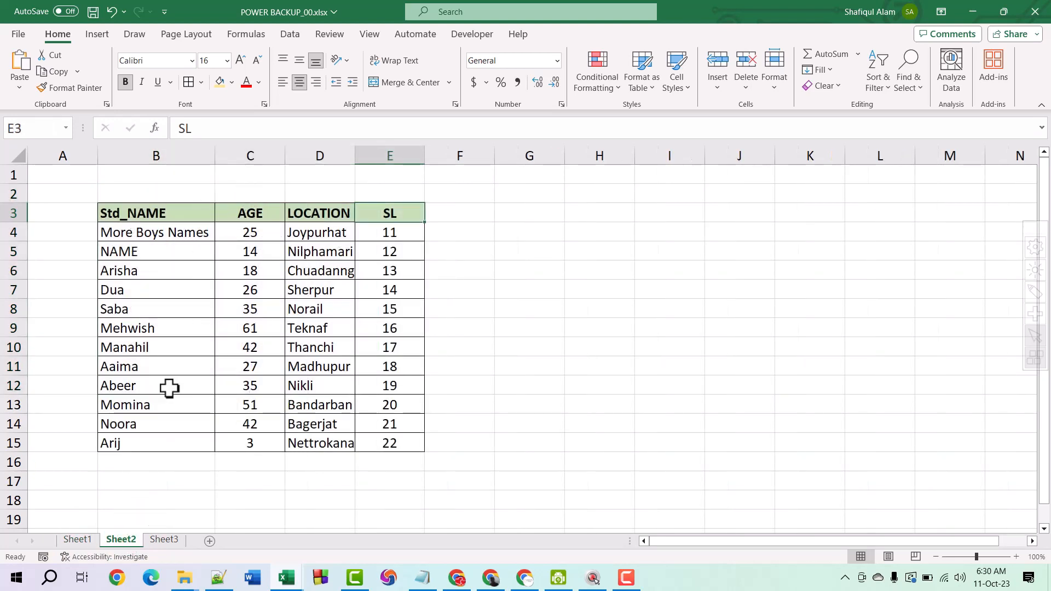
click(87, 541)
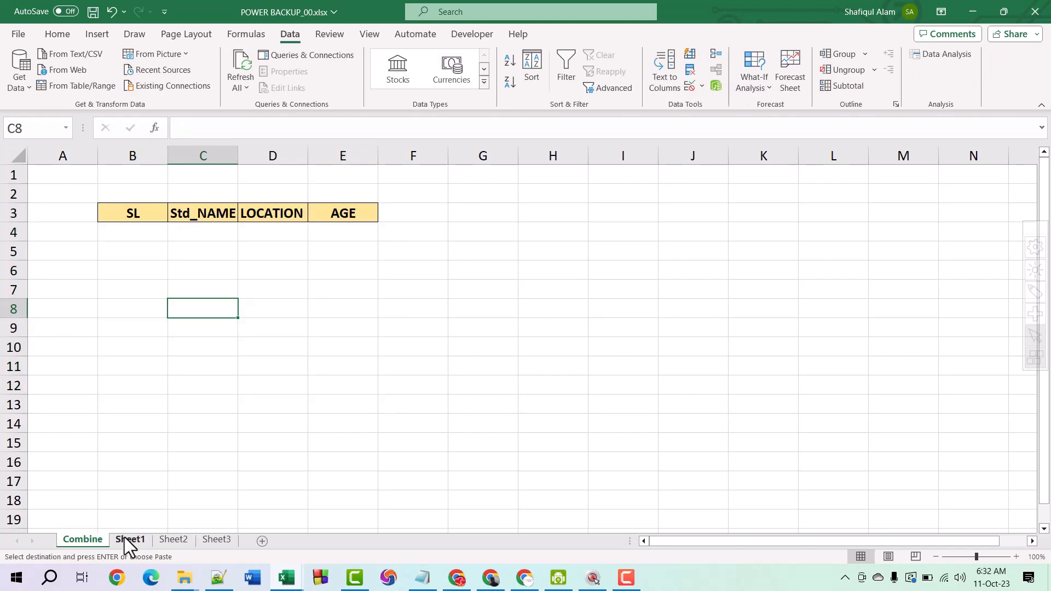
Step: Convert the range B2:E12 on Sheet1 into a table with headers
click(129, 541)
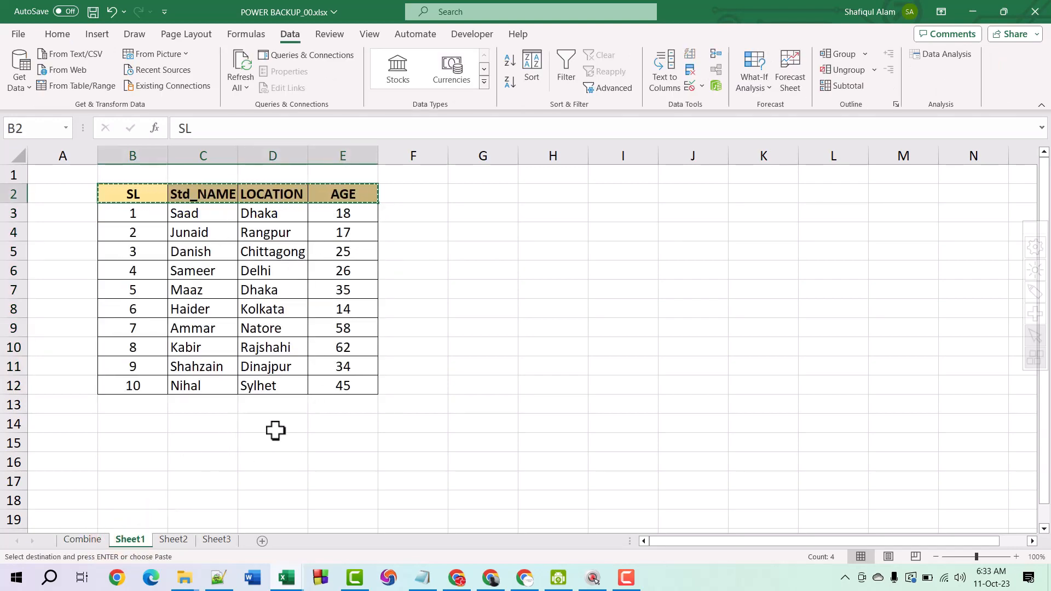
click(403, 419)
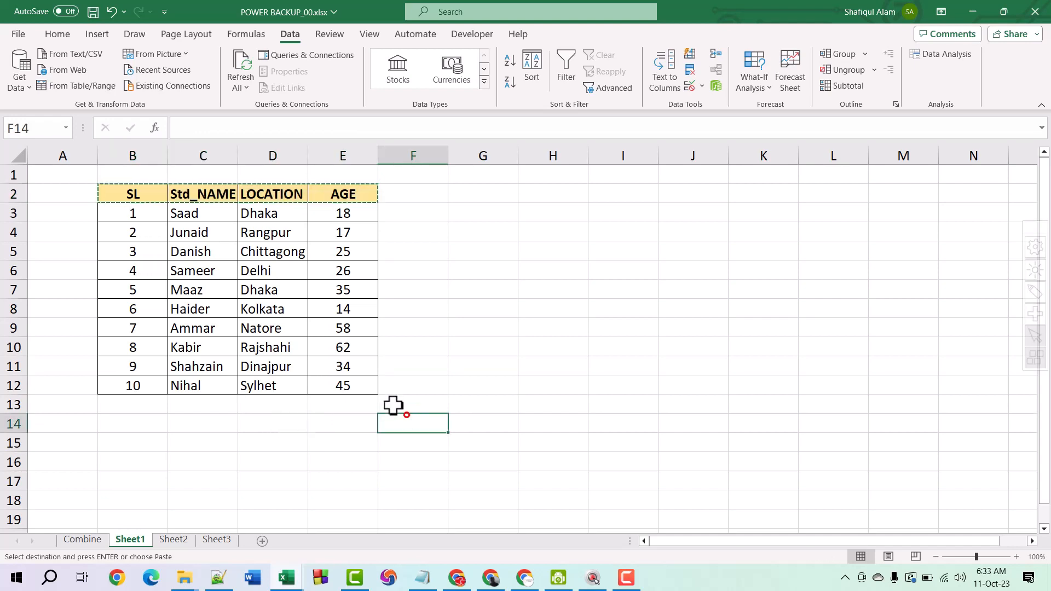
drag(135, 193, 343, 386)
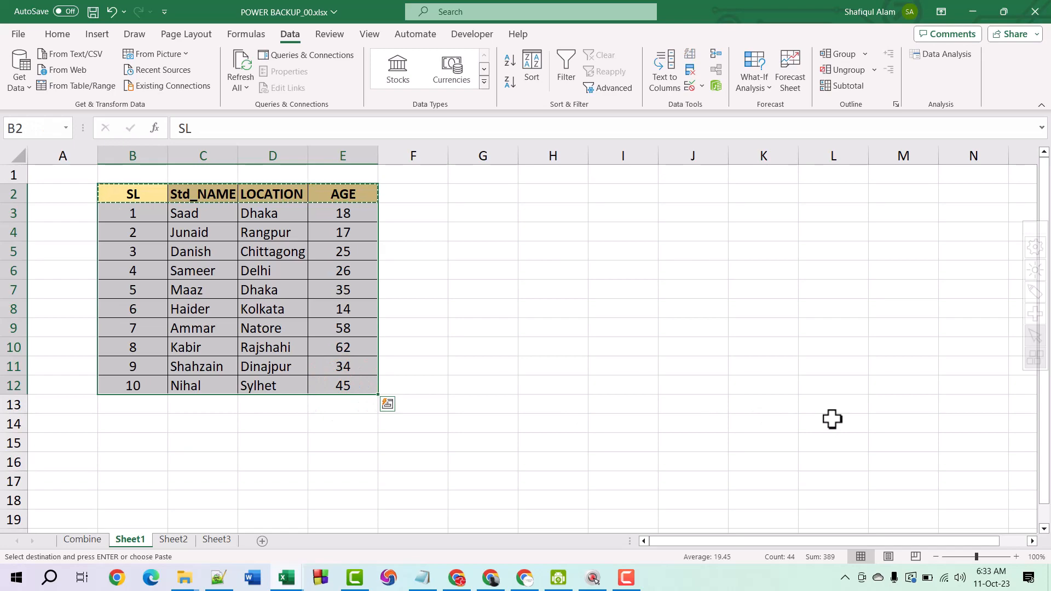
key(ctrl+t)
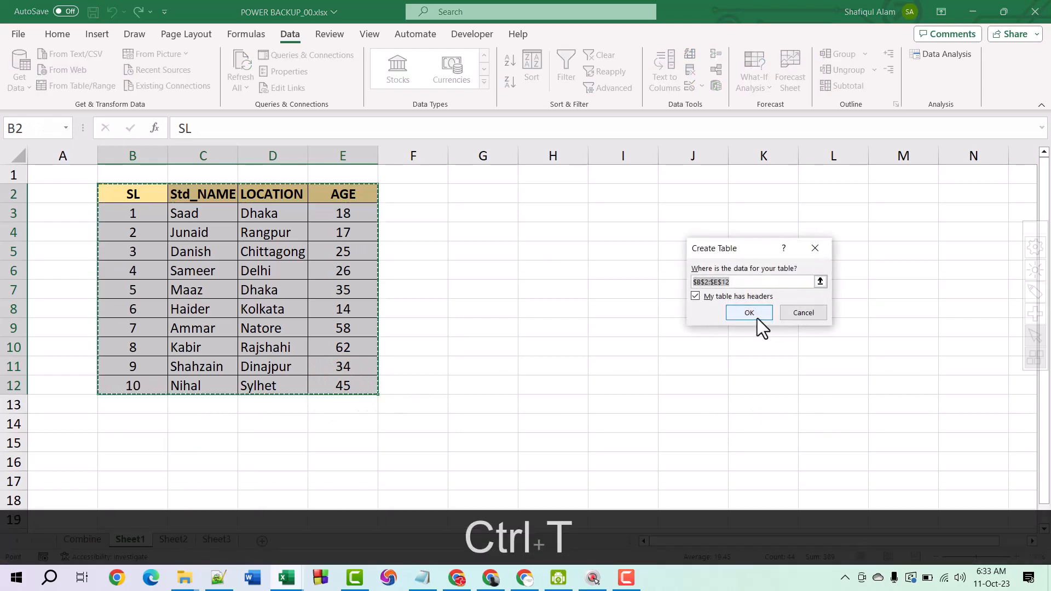
click(756, 315)
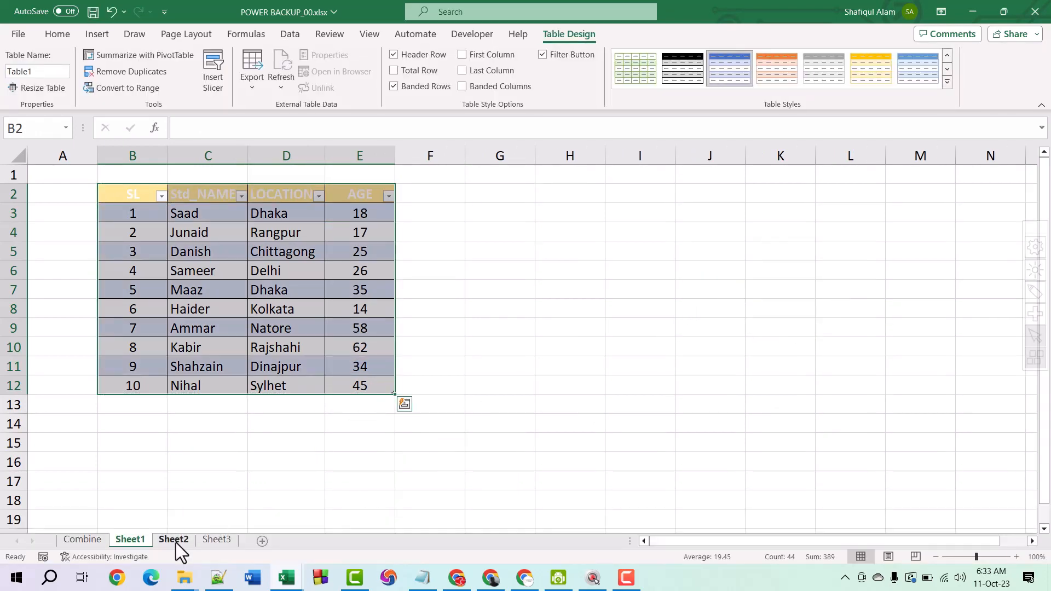
Step: Convert the range B3:E15 on Sheet2 into a table with headers
click(173, 541)
drag(104, 209, 400, 437)
key(ctrl+l)
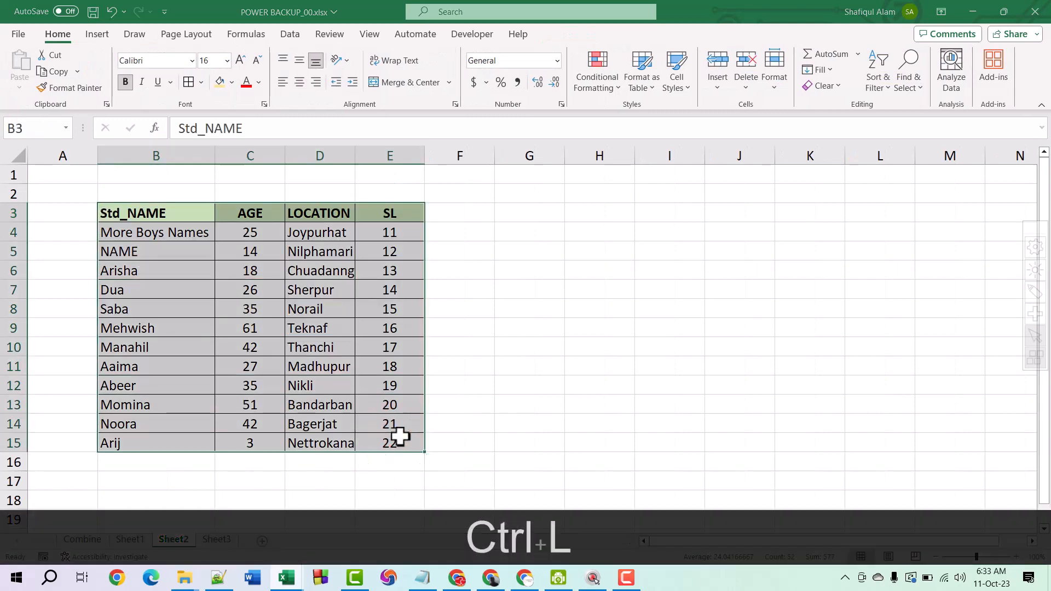
click(749, 313)
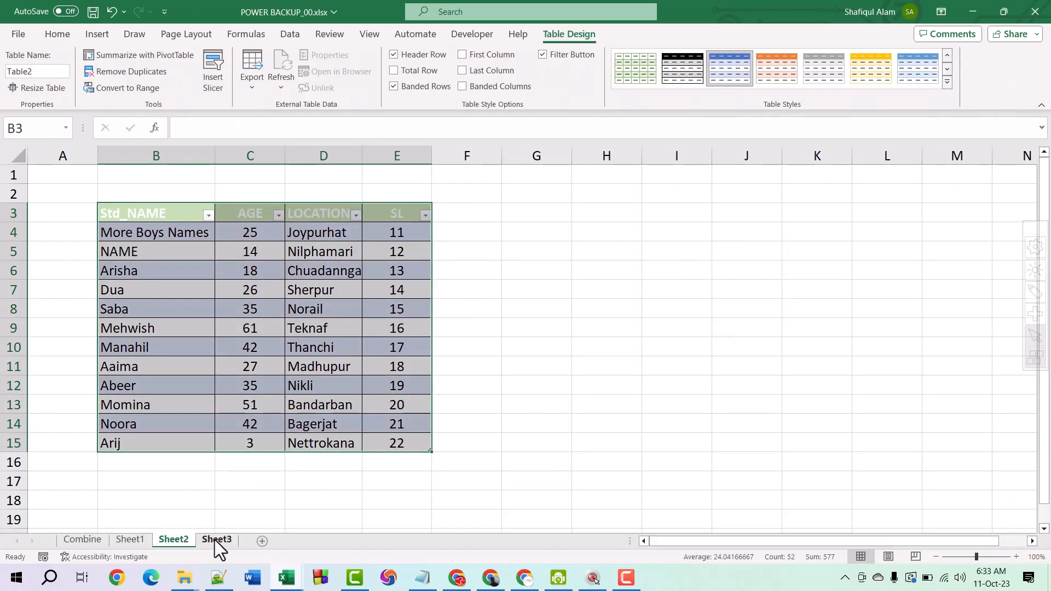
Step: Convert the range B3:E21 on Sheet3 into a table with headers
click(216, 539)
drag(136, 215, 389, 506)
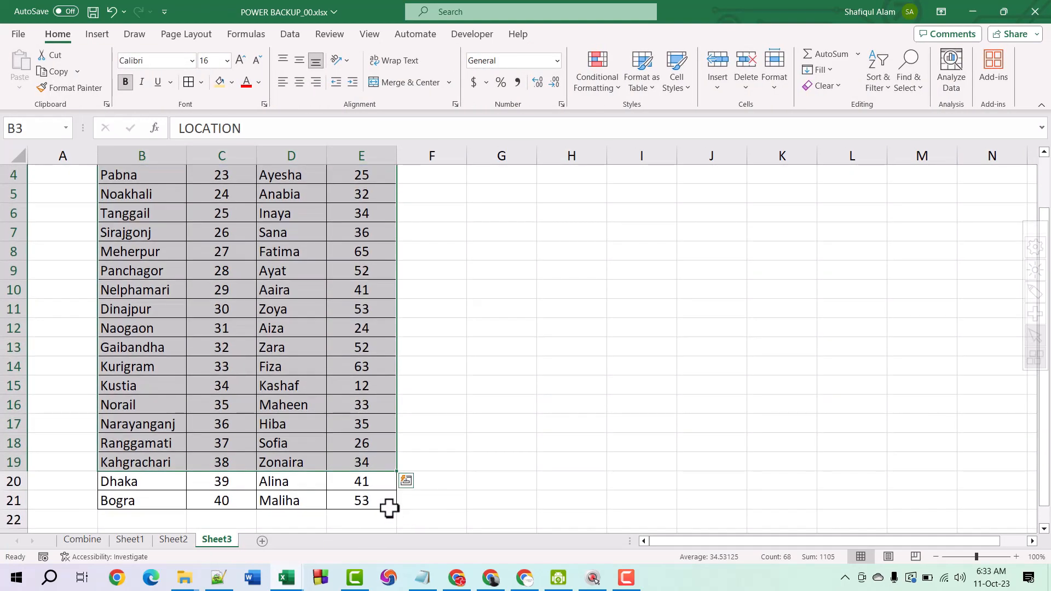
key(shift)
scroll(394, 328, up, 1)
click(97, 34)
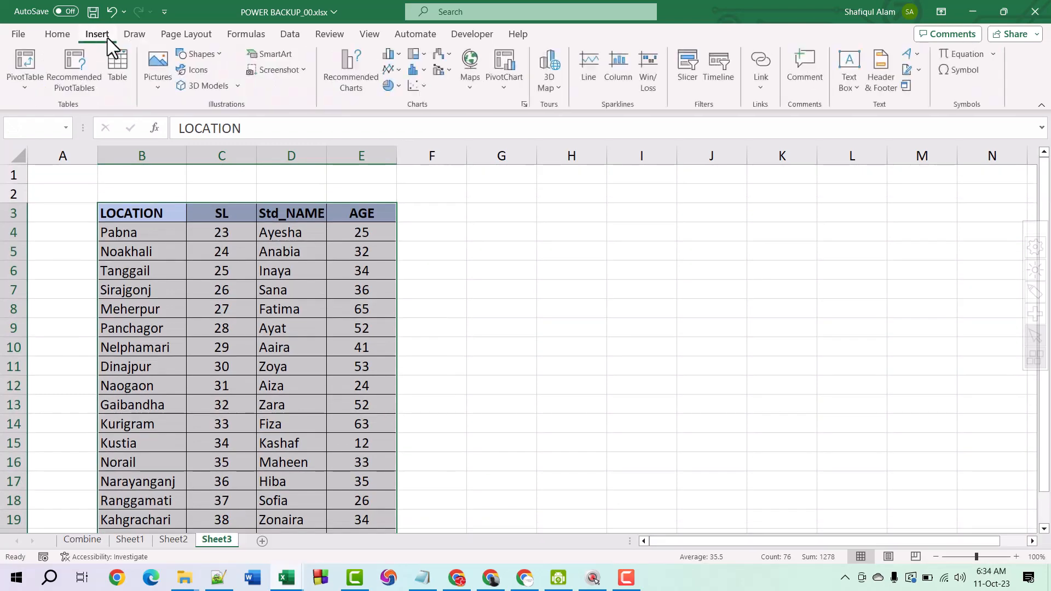
click(117, 78)
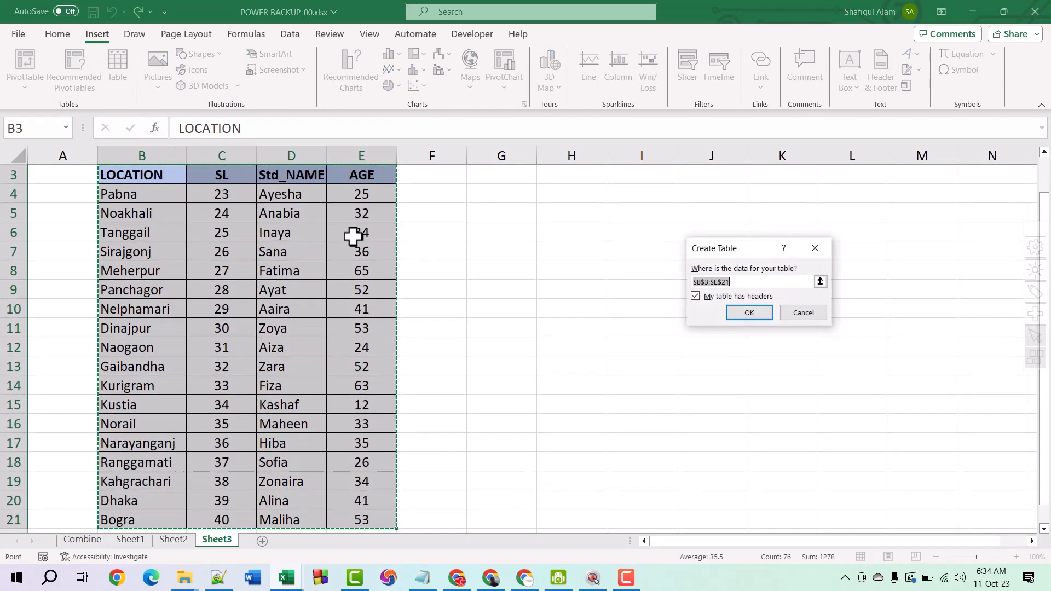
click(738, 311)
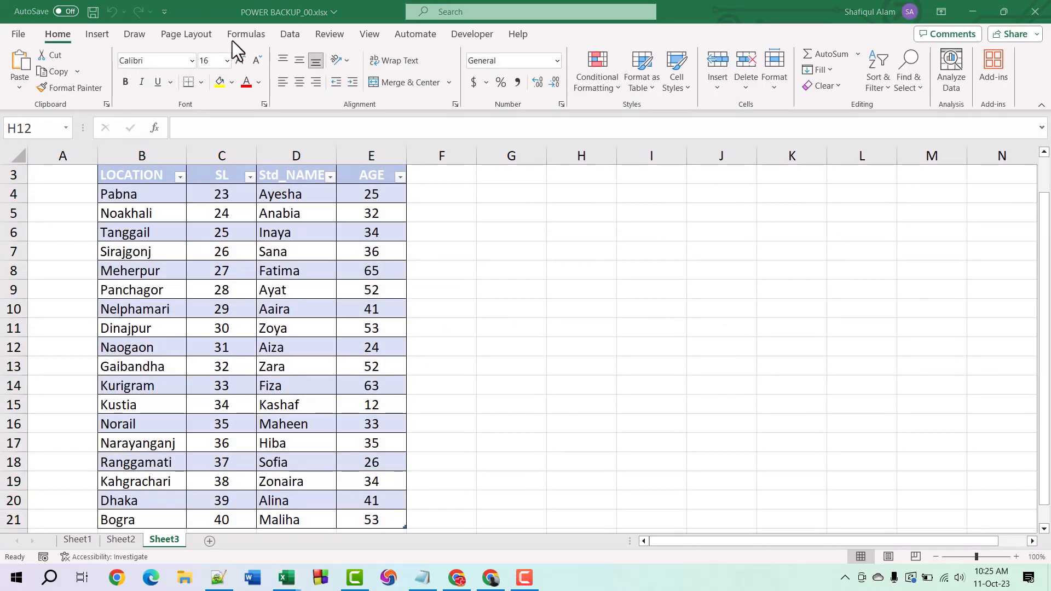
Step: Create a blank query from other data sources and reposition the Power Query Editor window
click(290, 36)
click(294, 32)
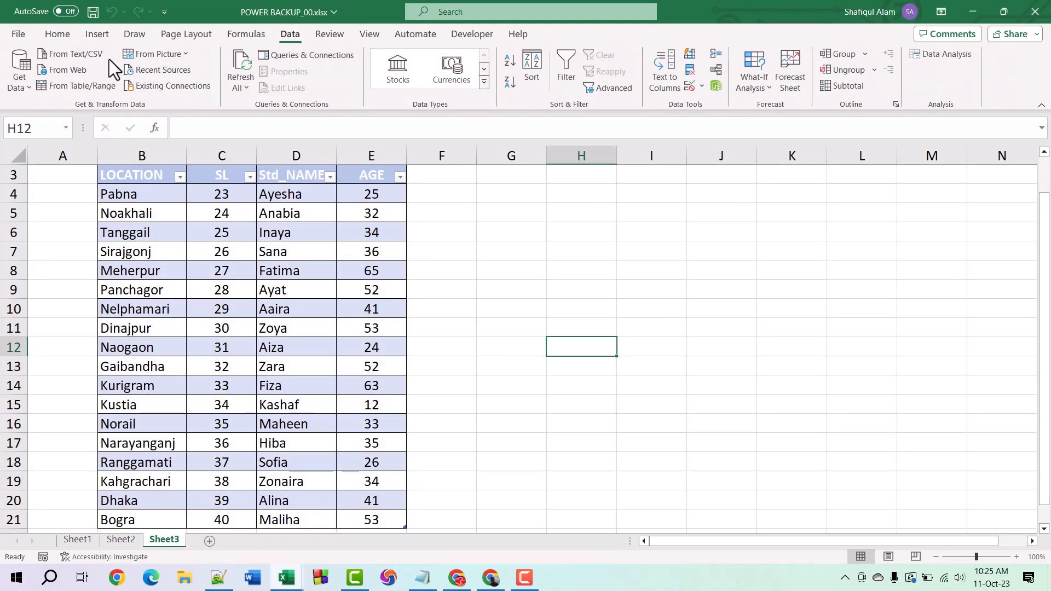
click(18, 88)
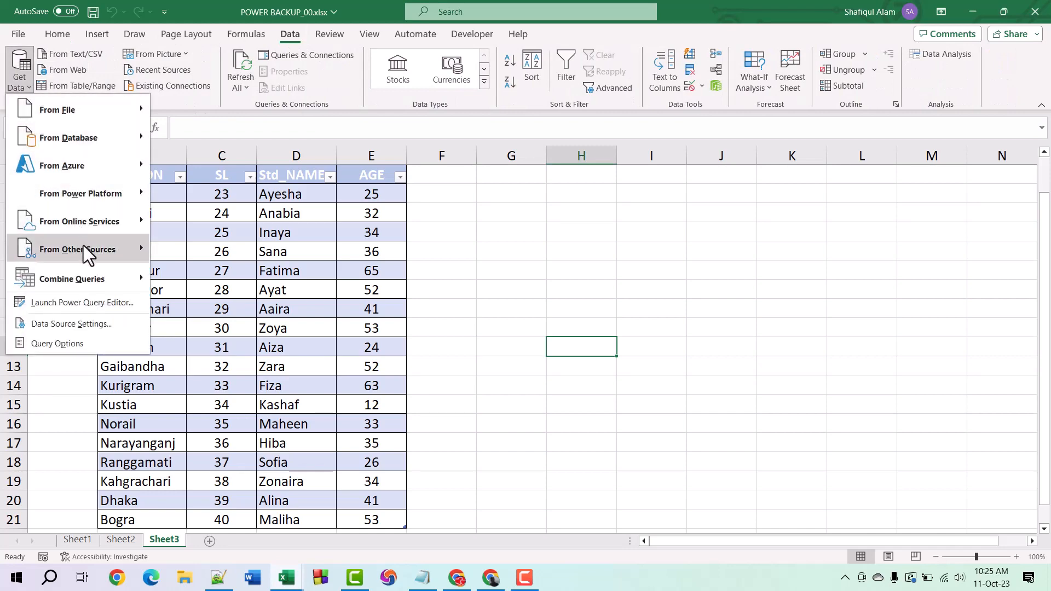
mouse_move(71, 253)
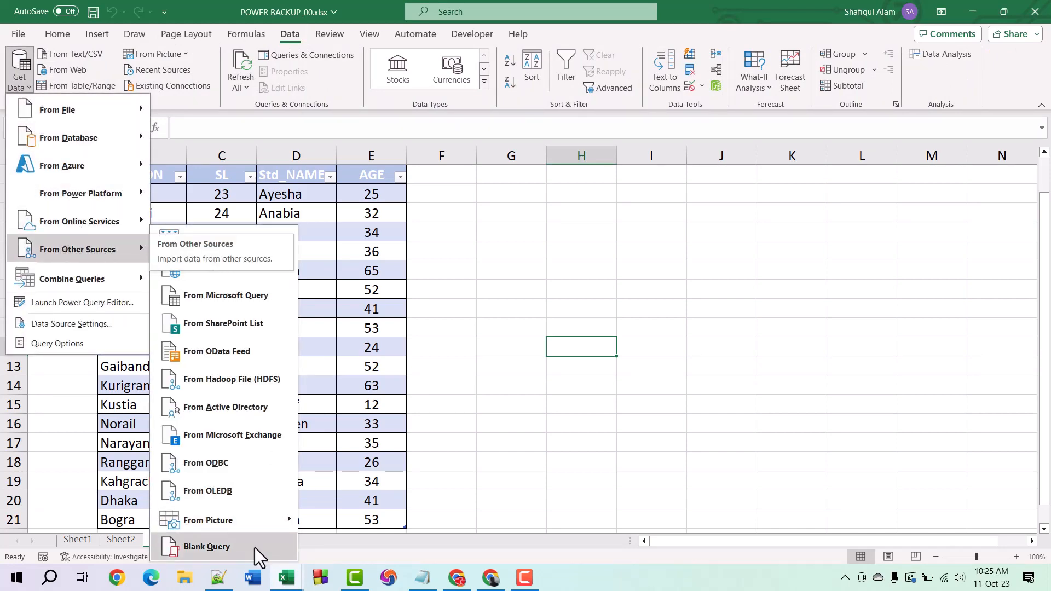
click(207, 546)
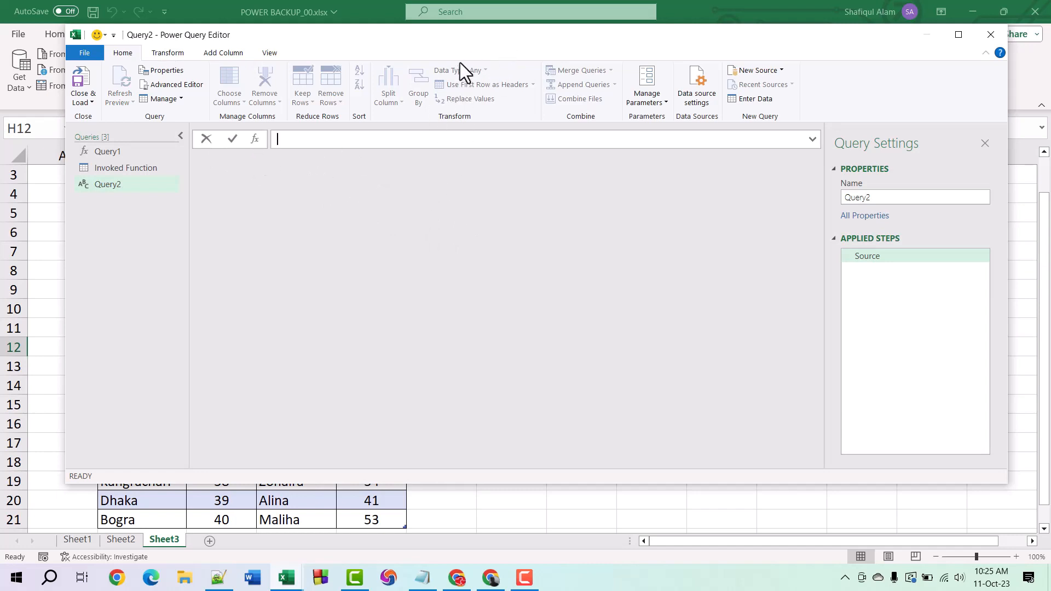
drag(465, 39, 509, 70)
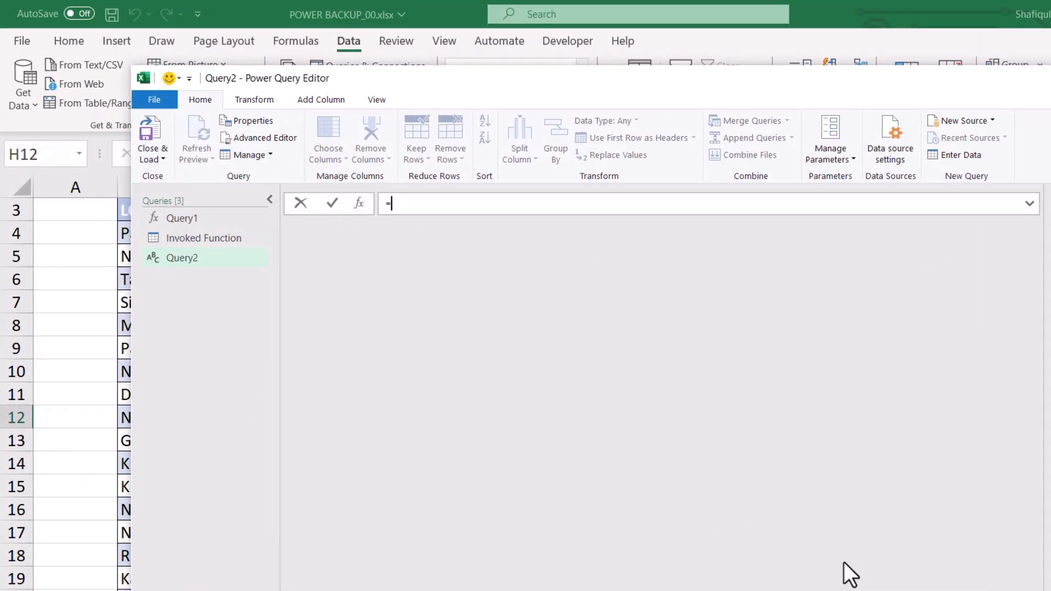
Step: Enter the formula =Excel.CurrentWorkbook() as the blank query's source to list the workbook's tables
text(xcel)
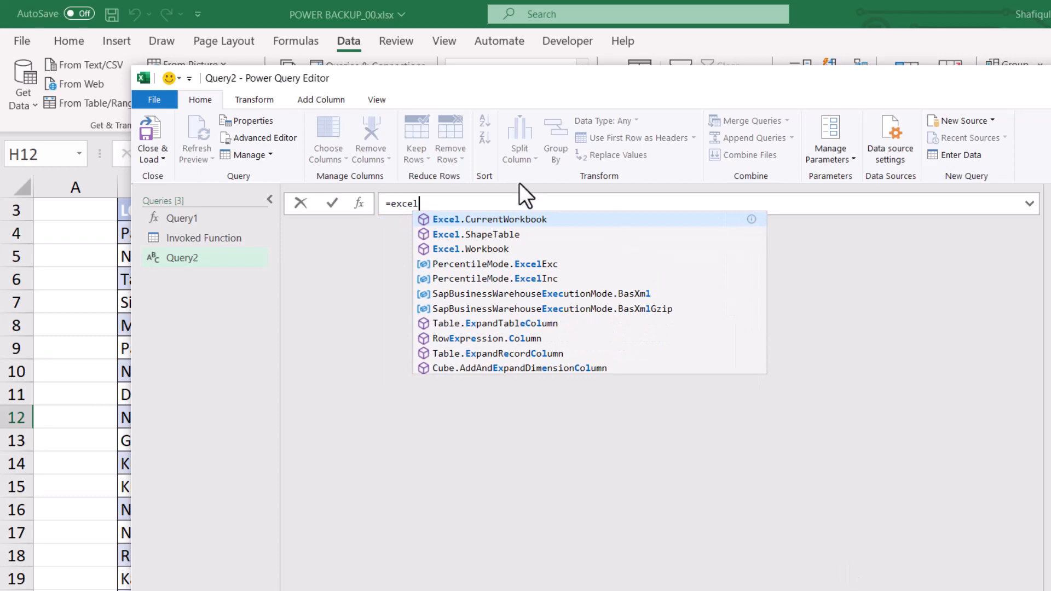
click(519, 220)
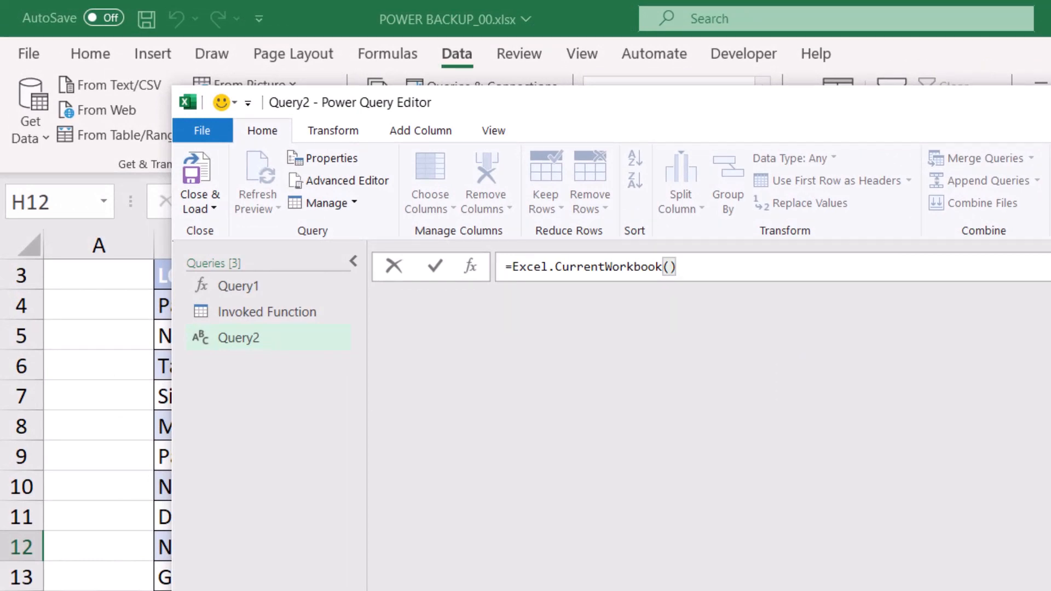
key(Return)
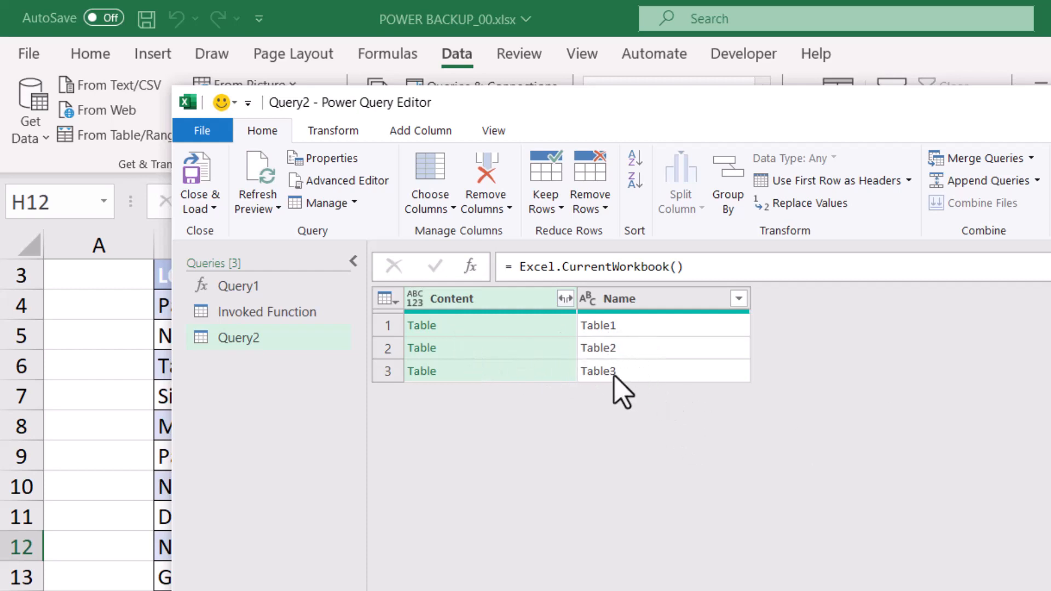
Step: Expand the Content column into SL, Std_NAME, LOCATION and AGE without using the original column name as prefix
click(566, 299)
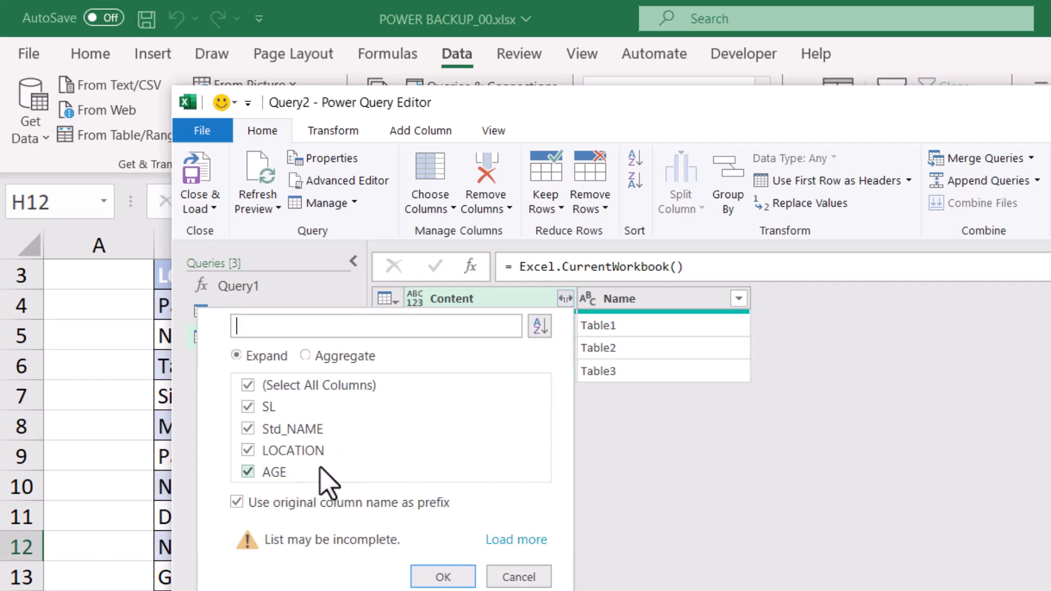
click(236, 503)
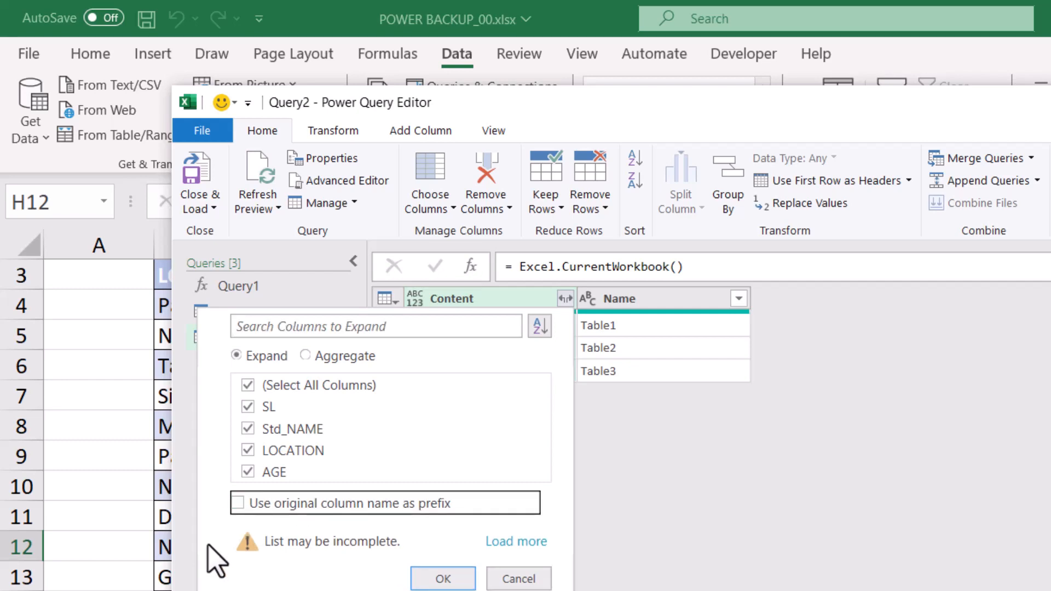
click(433, 585)
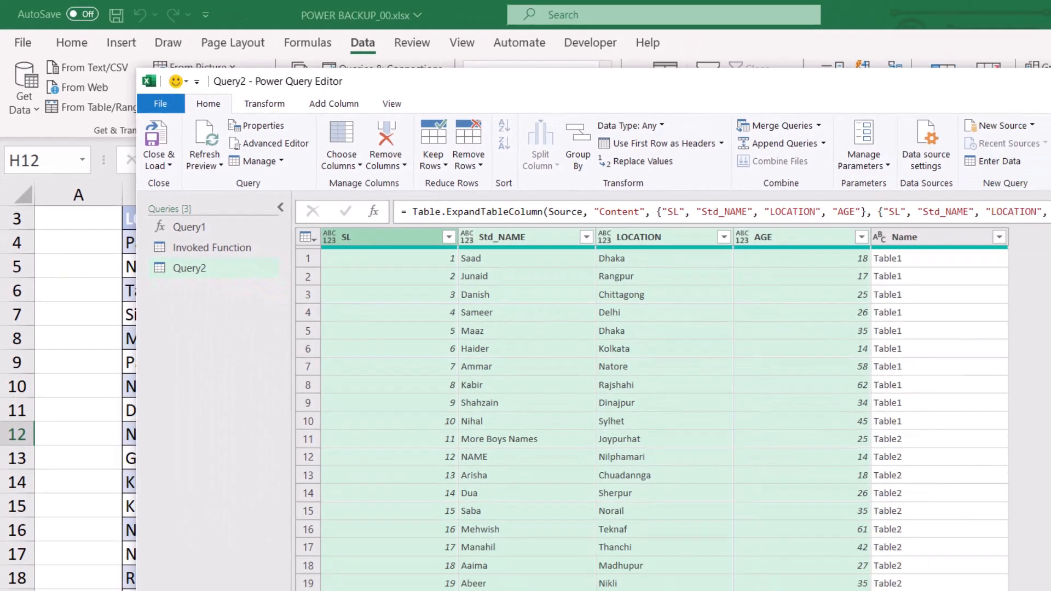
Step: Maximize the query editor, review the combined rows from all three tables, and load the query into a new worksheet
click(998, 63)
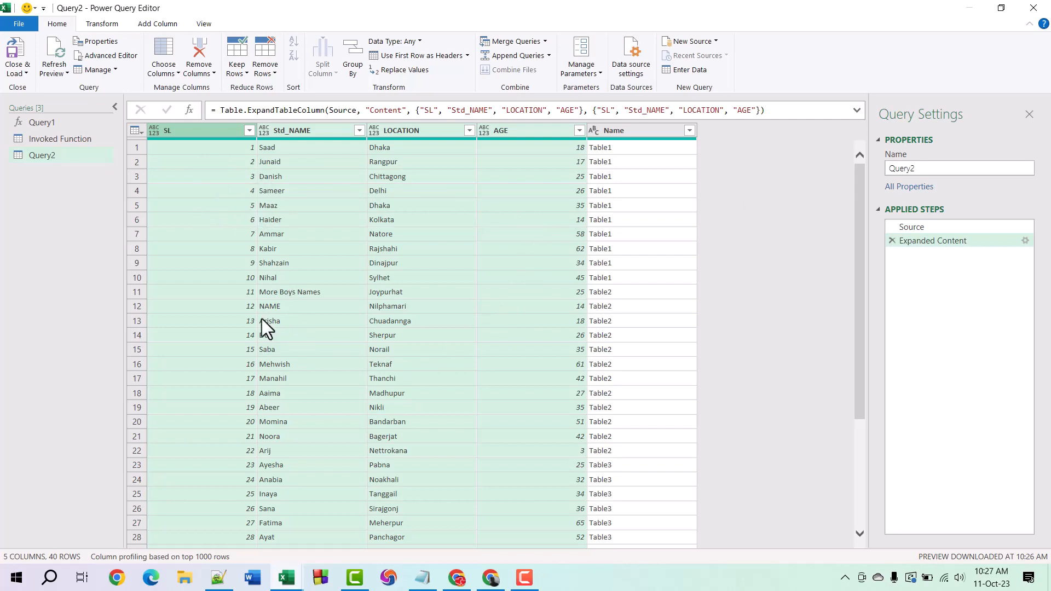
scroll(253, 313, down, 4)
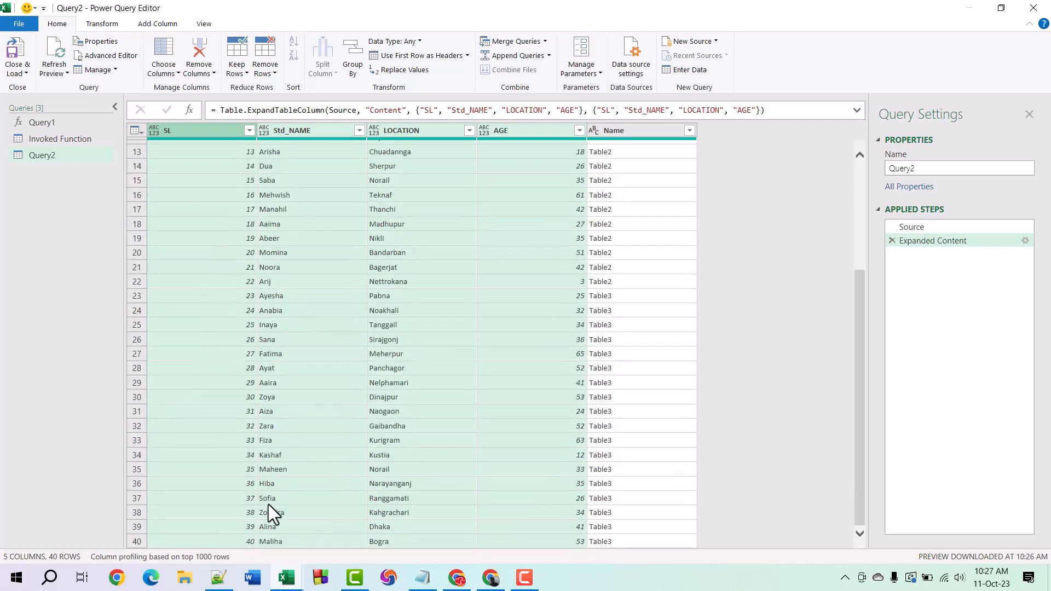
scroll(571, 357, up, 4)
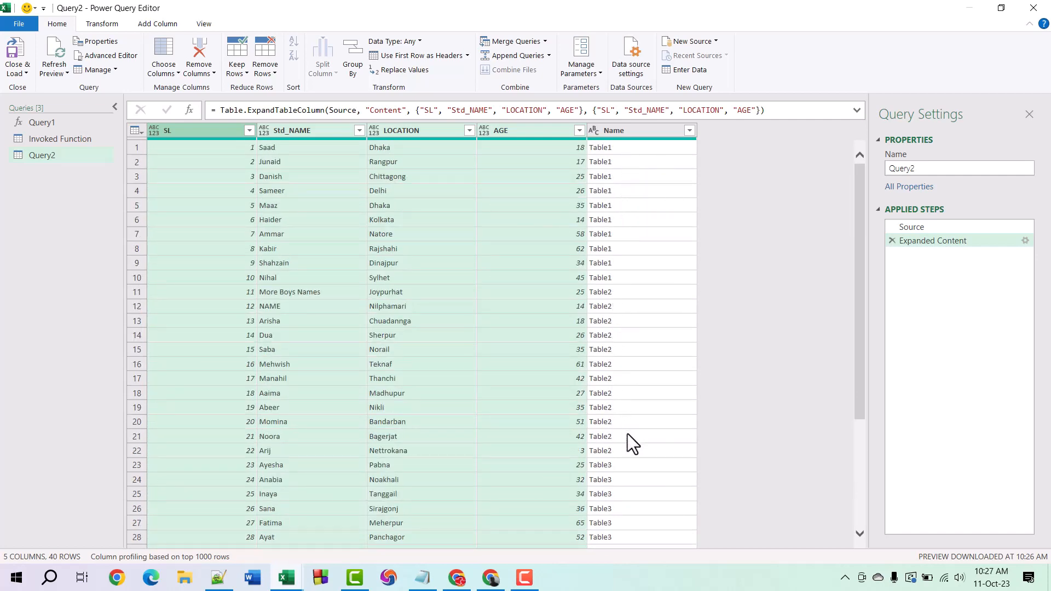
scroll(627, 441, down, 4)
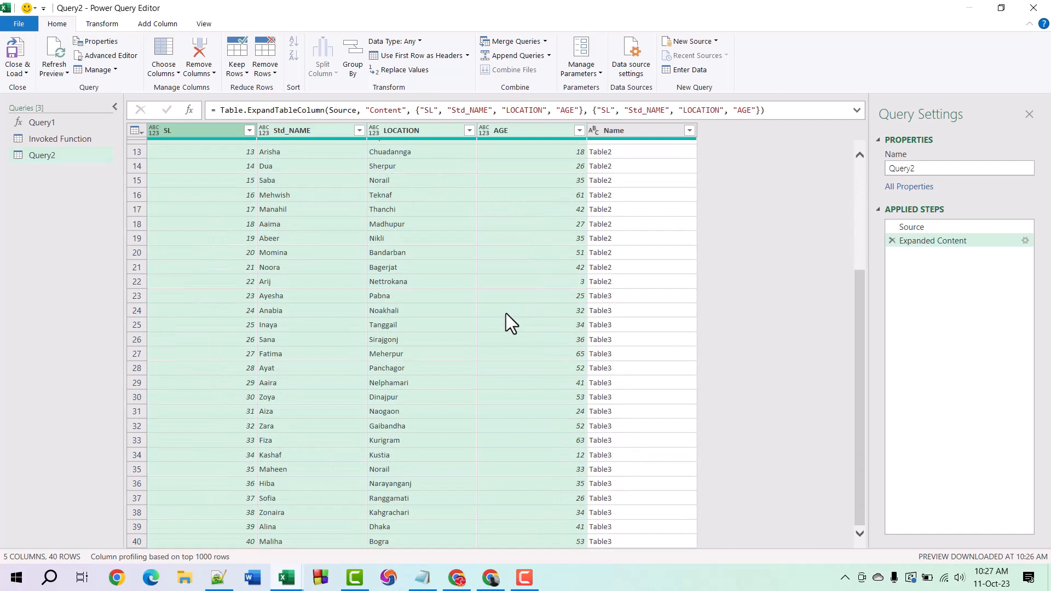
scroll(436, 344, up, 4)
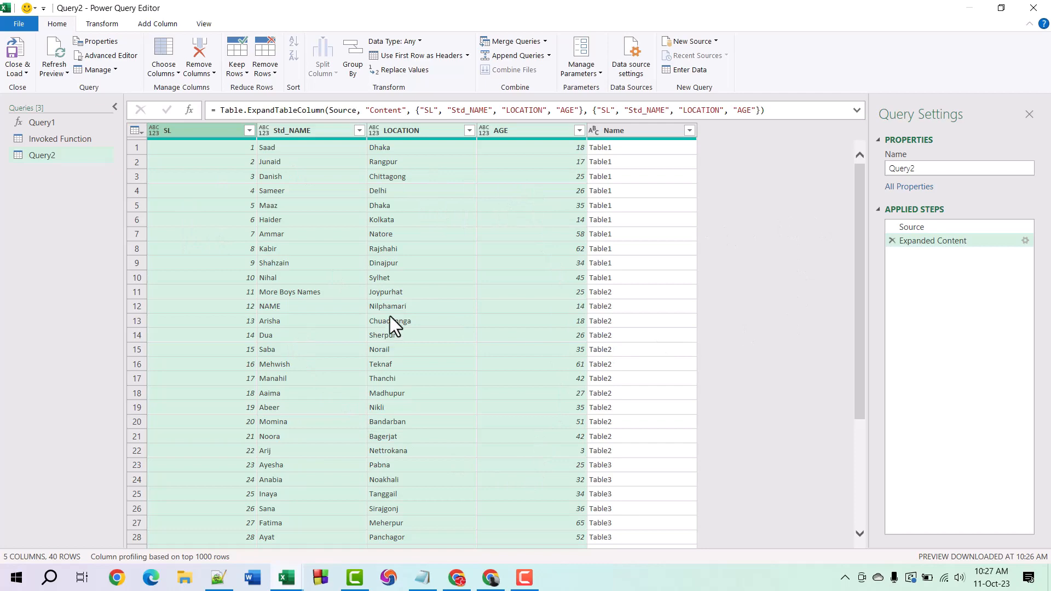
click(13, 66)
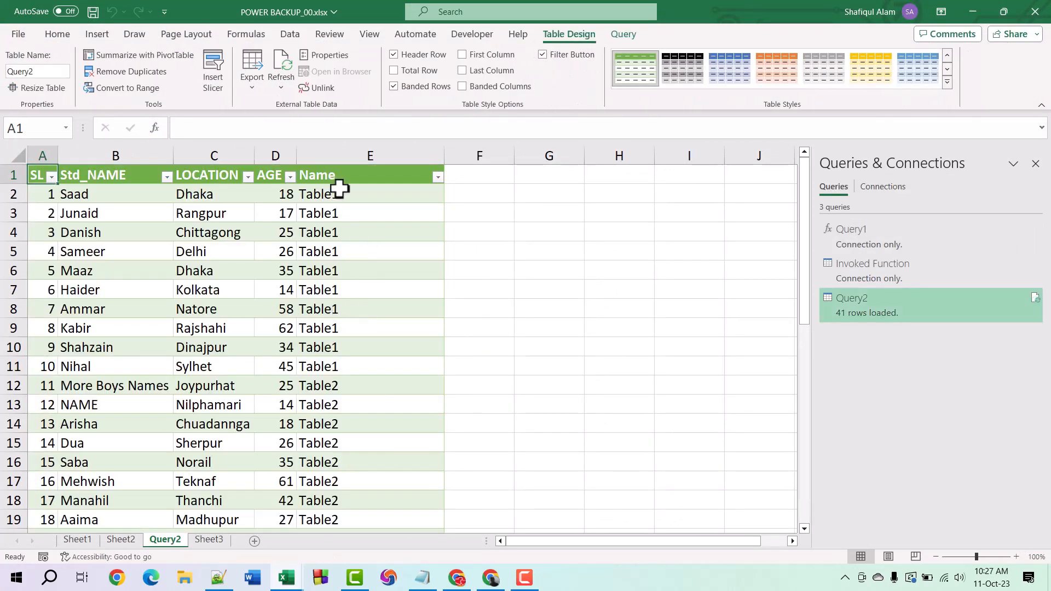
Step: Delete the Name column (column E) from the loaded table on the Query2 sheet
click(346, 156)
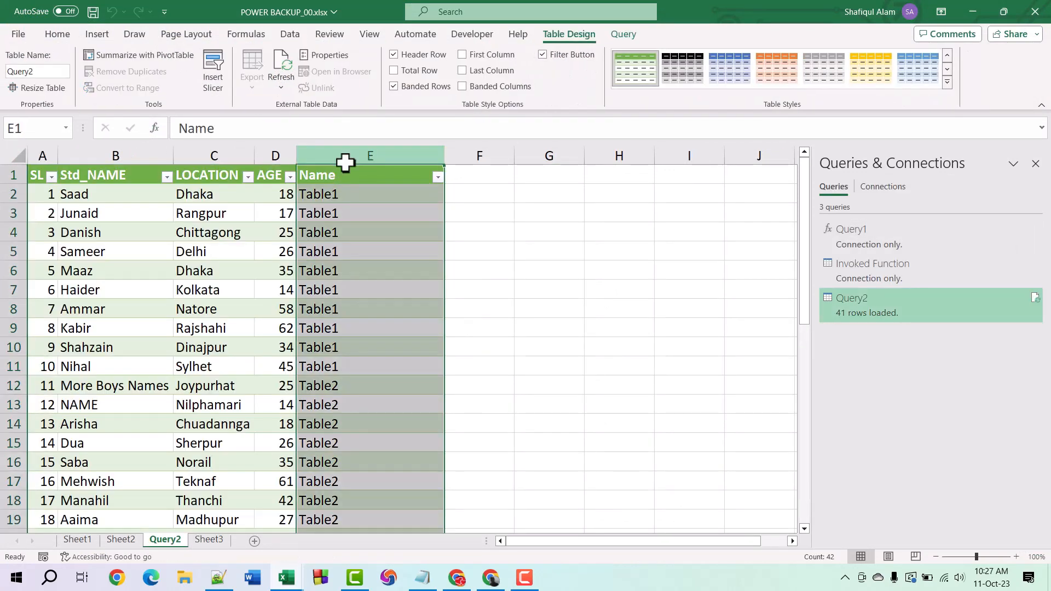
right_click(344, 160)
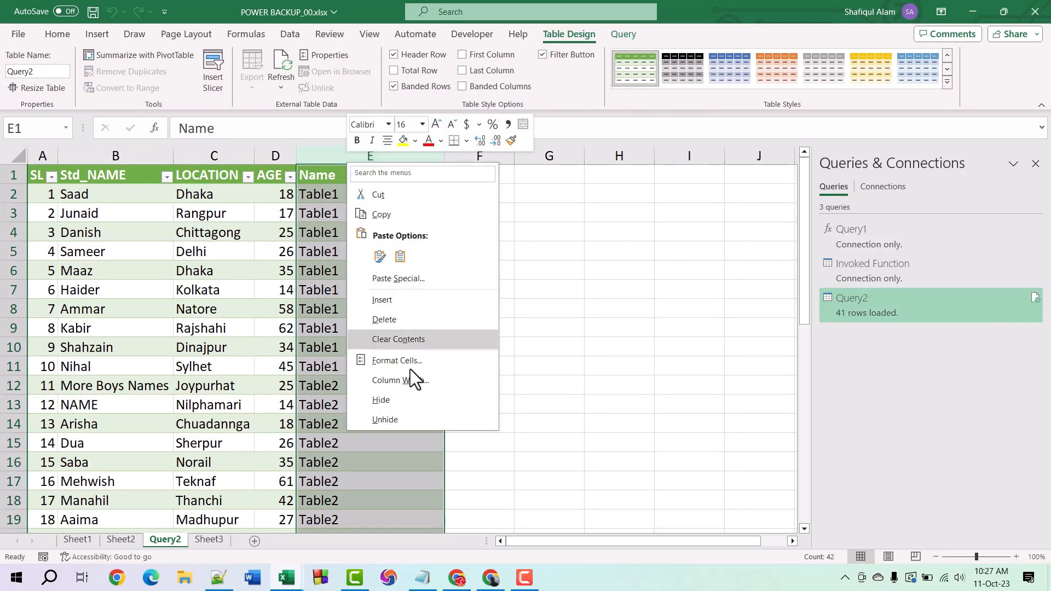
click(425, 329)
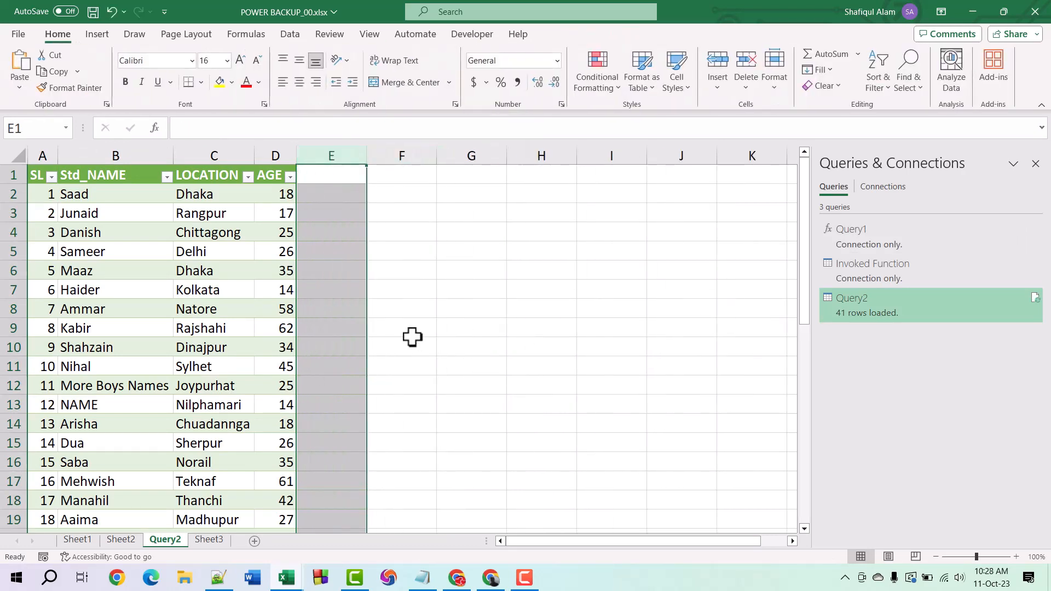
click(458, 346)
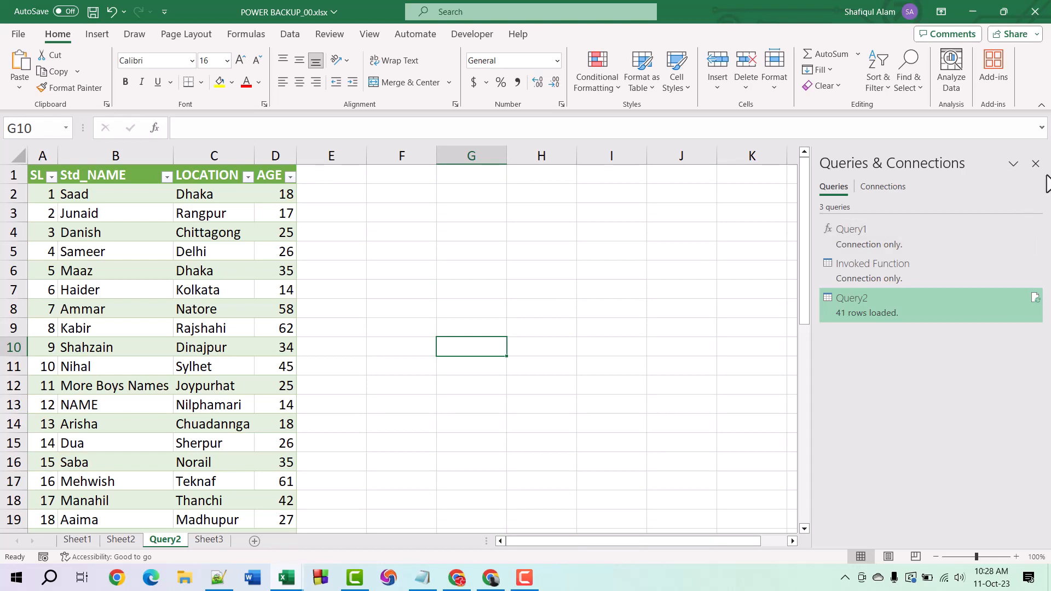
Step: Close the Queries & Connections pane and review the combined table down to its last row
click(1035, 163)
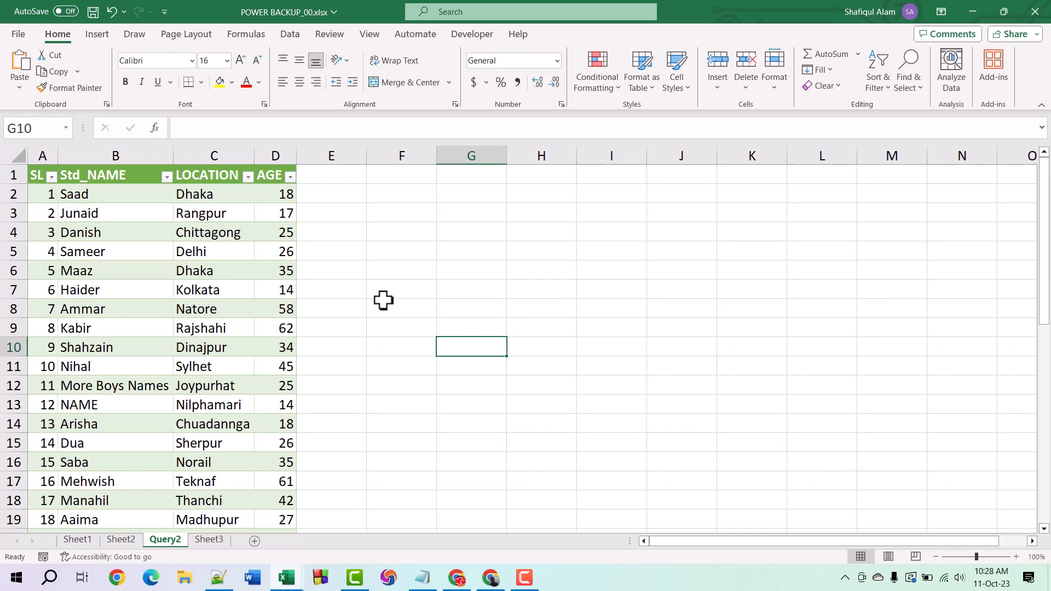
scroll(382, 301, down, 11)
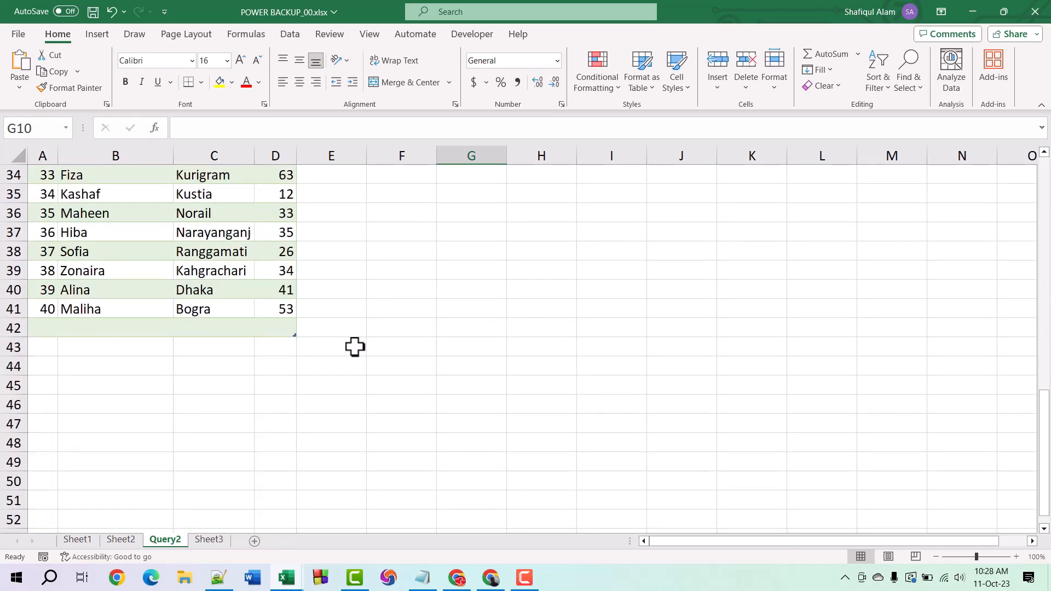
scroll(354, 347, up, 11)
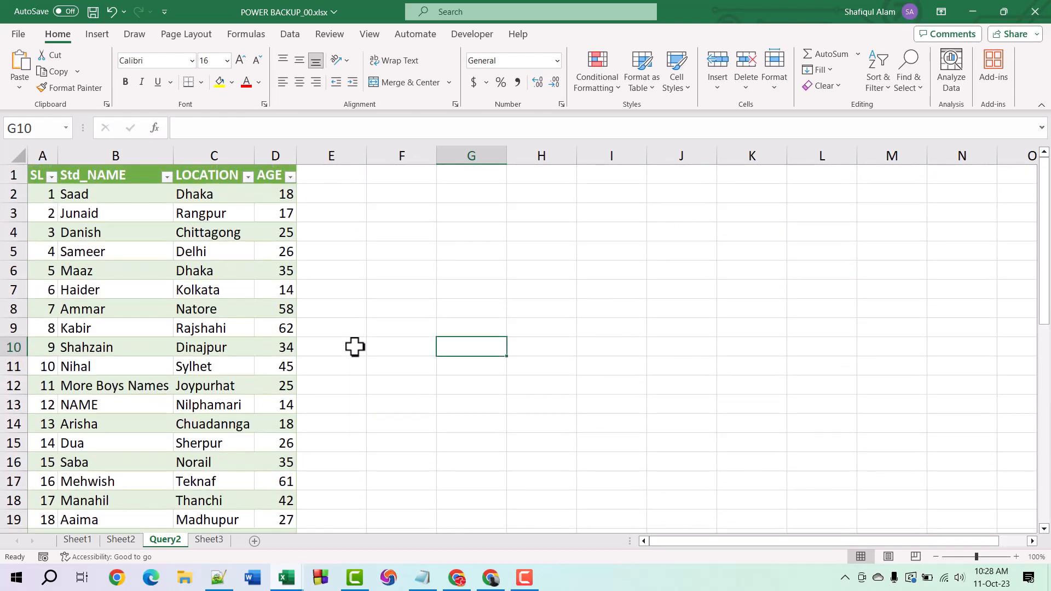